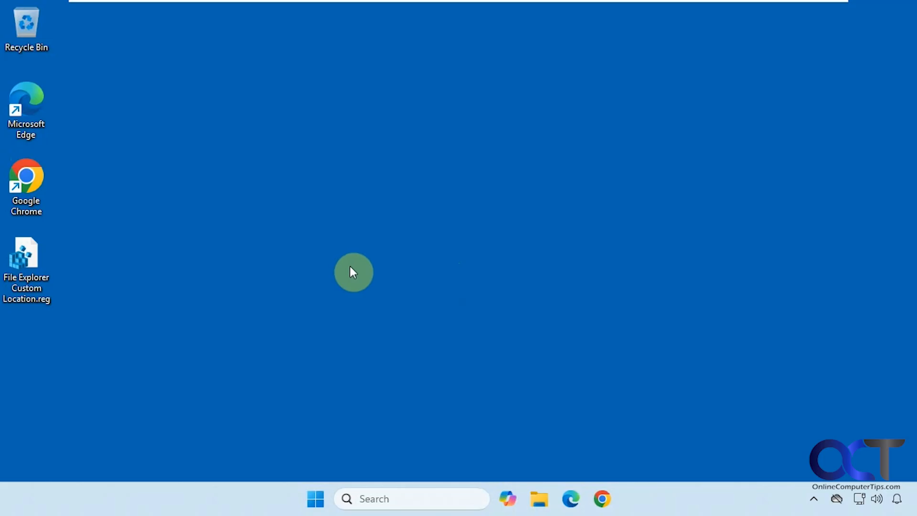
Step: Open File Explorer and set Folder Options so File Explorer opens to This PC, applying the change
{"action": "left_click", "coordinate": [540, 498]}
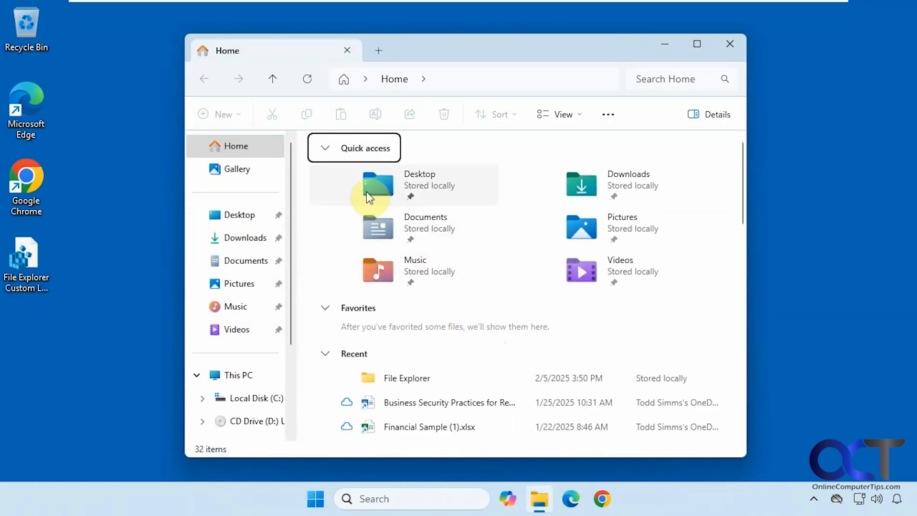
{"action": "left_click", "coordinate": [609, 114]}
{"action": "left_click", "coordinate": [576, 81]}
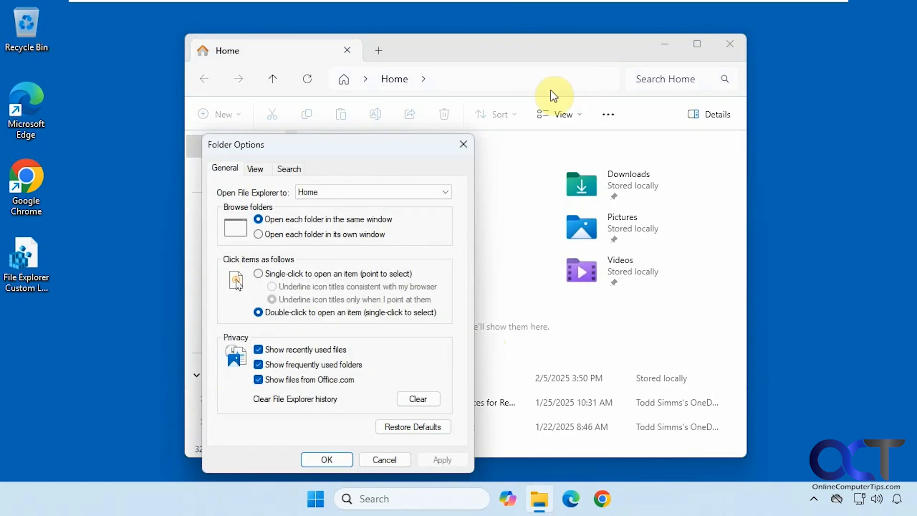
{"action": "left_click", "coordinate": [448, 189]}
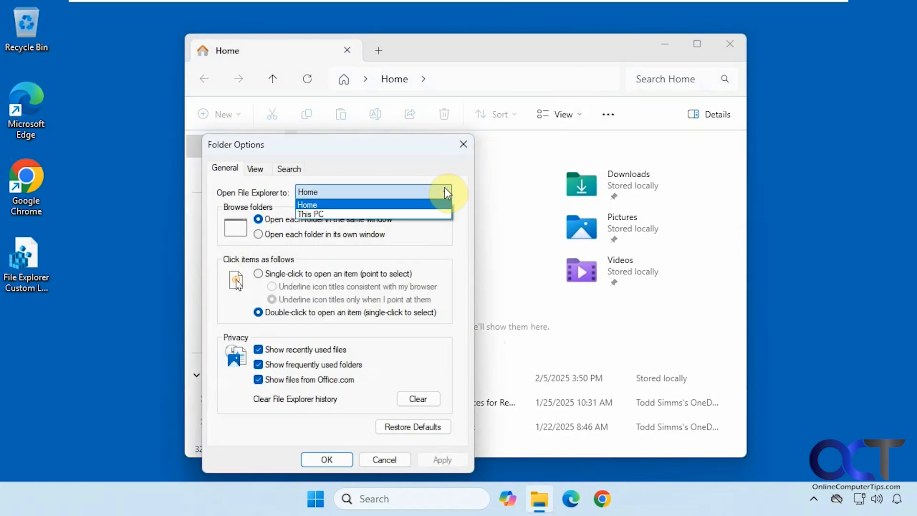
{"action": "left_click", "coordinate": [400, 211]}
{"action": "left_click", "coordinate": [433, 461]}
{"action": "left_click", "coordinate": [337, 461]}
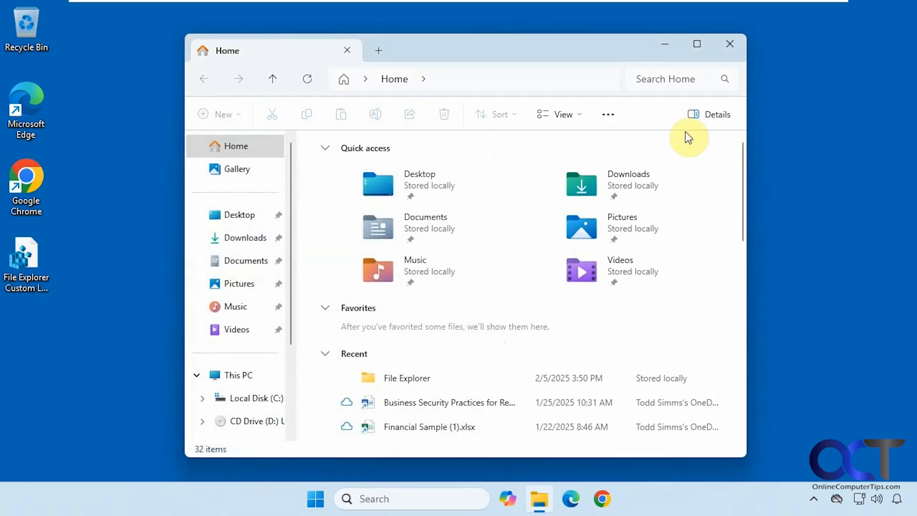
Step: Close and reopen File Explorer to check its start location, then close it
{"action": "left_click", "coordinate": [731, 46]}
{"action": "left_click", "coordinate": [533, 487]}
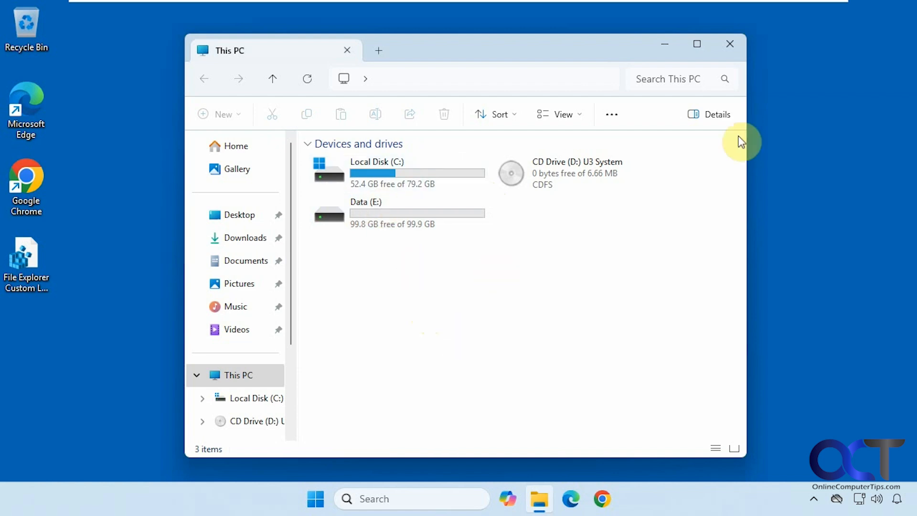
{"action": "left_click", "coordinate": [730, 43]}
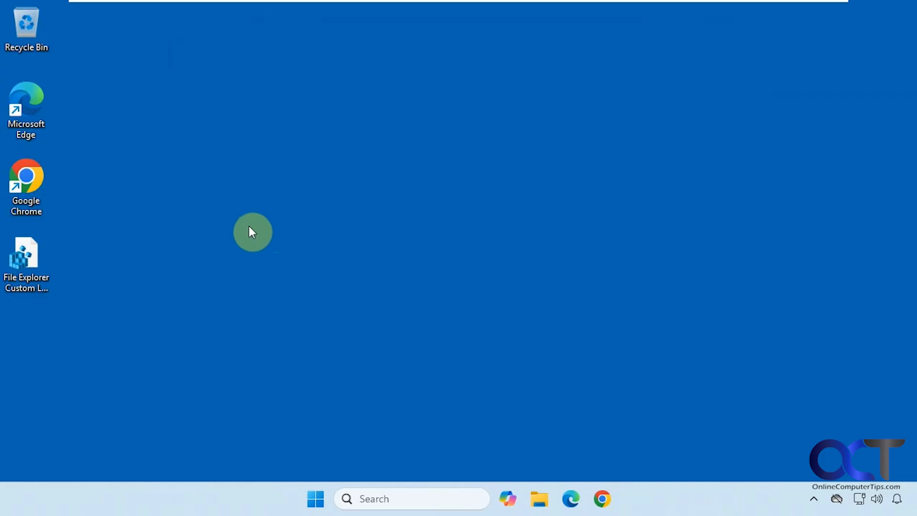
Step: Open File Explorer Custom Location.reg in Notepad for editing and select the Backup folder name in its path
{"action": "left_click", "coordinate": [30, 288]}
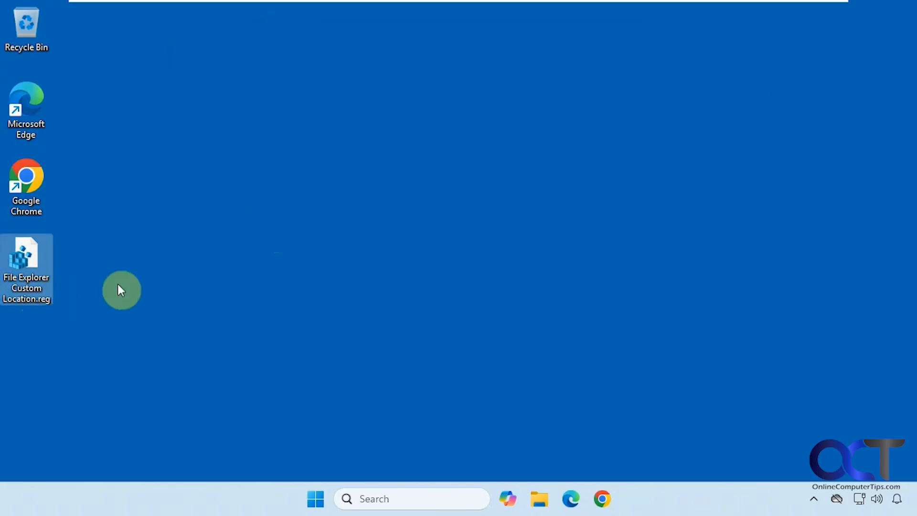
{"action": "right_click", "coordinate": [31, 265]}
{"action": "left_click", "coordinate": [93, 394]}
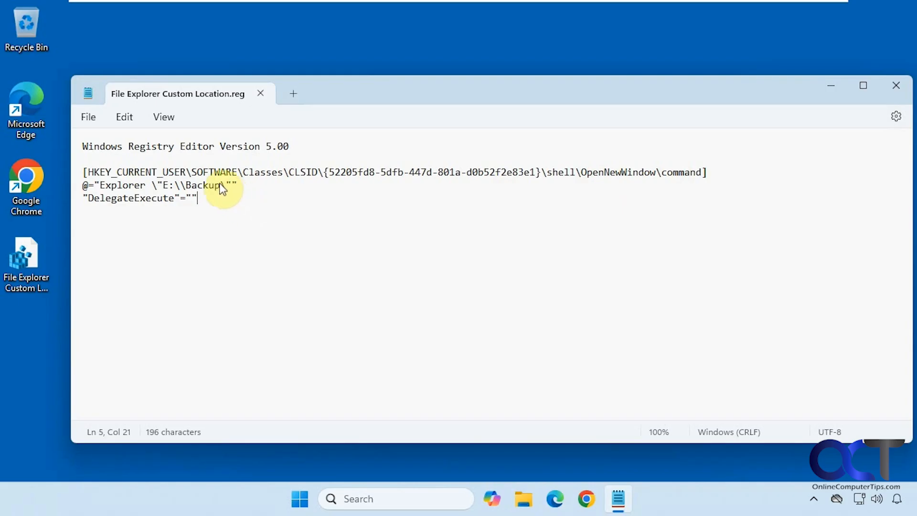
{"action": "left_click_drag", "start_coordinate": [220, 186], "coordinate": [188, 191]}
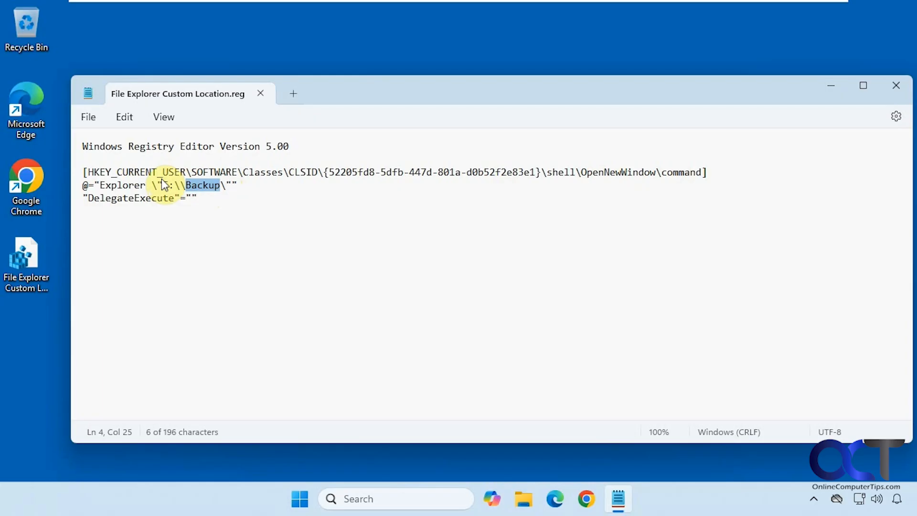
Step: Browse to the Backup folder on Data (E:) in File Explorer, then close the window
{"action": "left_click", "coordinate": [525, 506]}
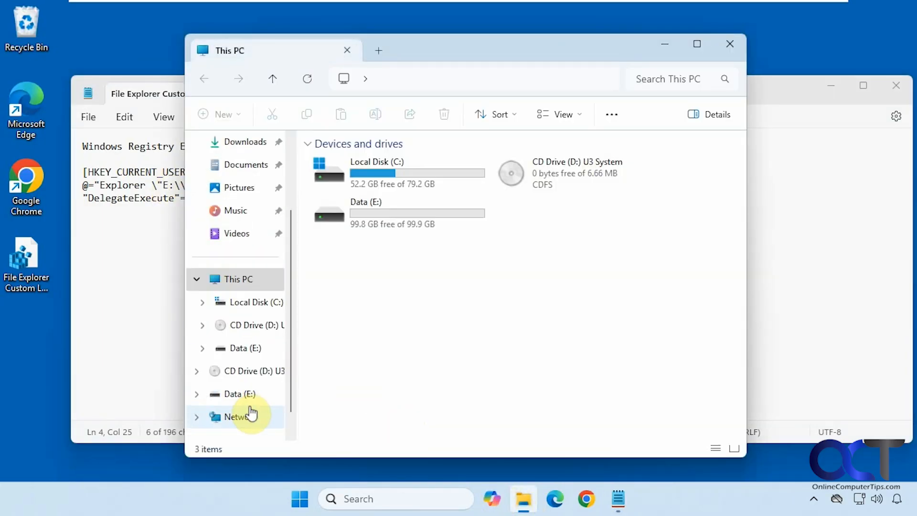
{"action": "left_click", "coordinate": [244, 400]}
{"action": "left_click", "coordinate": [340, 162]}
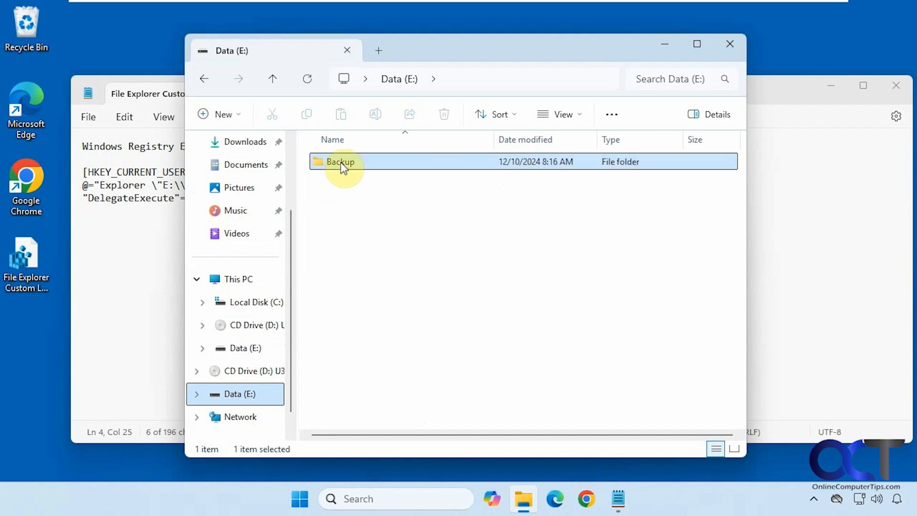
{"action": "double_click", "coordinate": [340, 162]}
{"action": "left_click", "coordinate": [720, 42]}
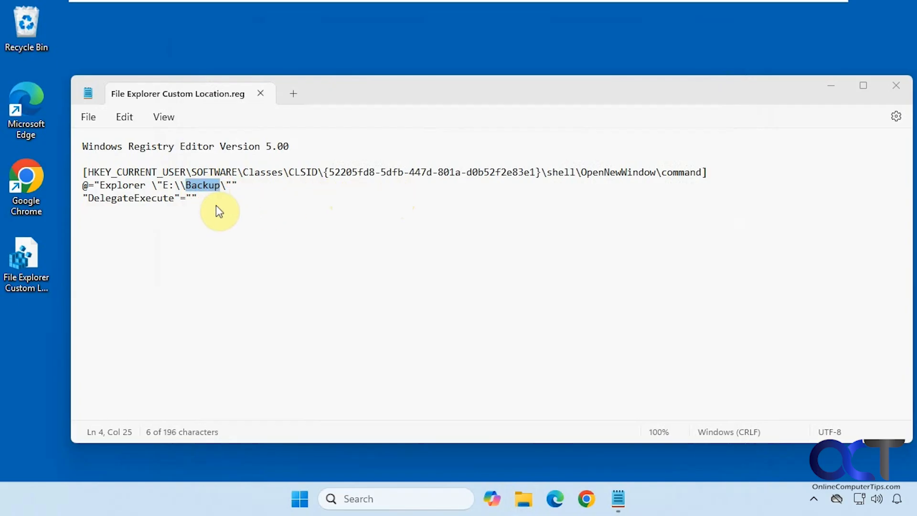
Step: Close Notepad and merge File Explorer Custom Location.reg into the registry, approving every prompt
{"action": "left_click", "coordinate": [893, 85]}
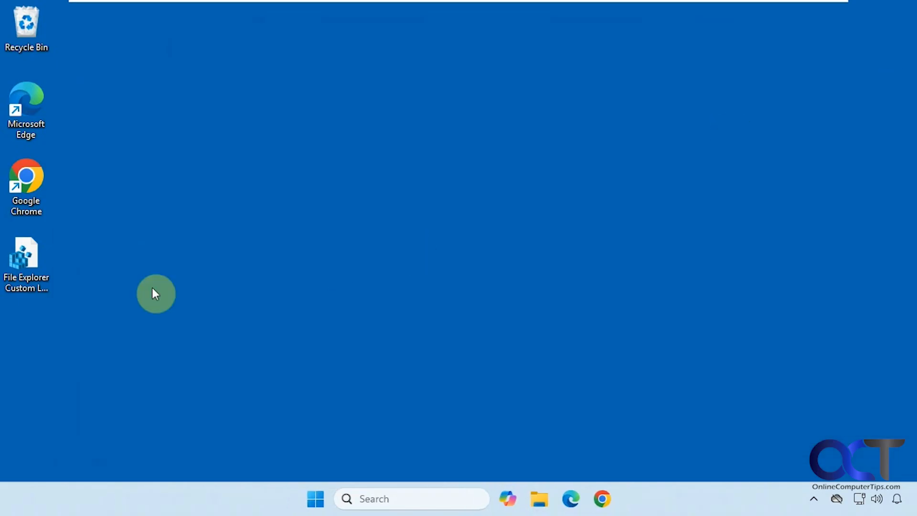
{"action": "double_click", "coordinate": [29, 267]}
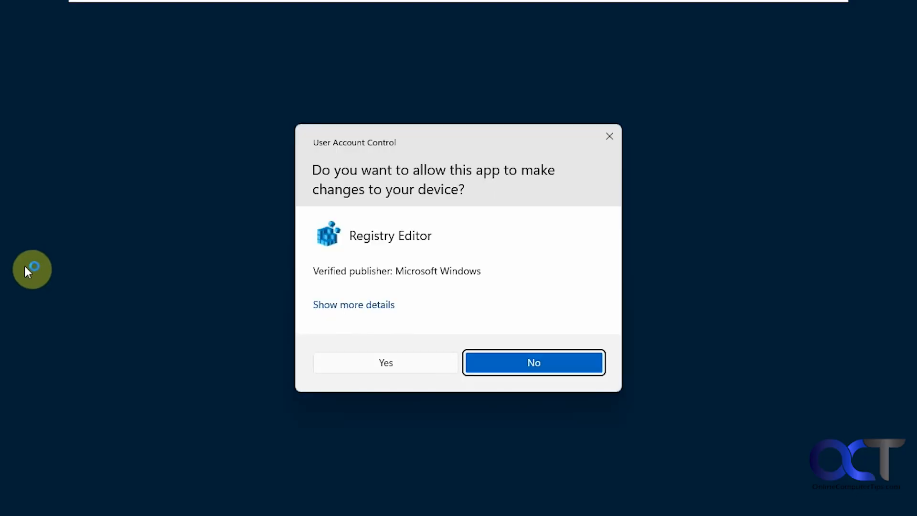
{"action": "left_click", "coordinate": [387, 362]}
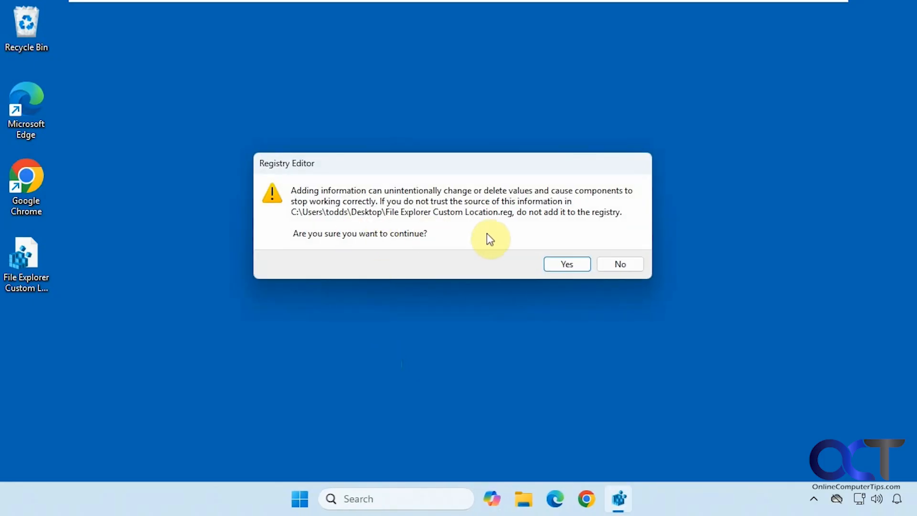
{"action": "left_click", "coordinate": [558, 263]}
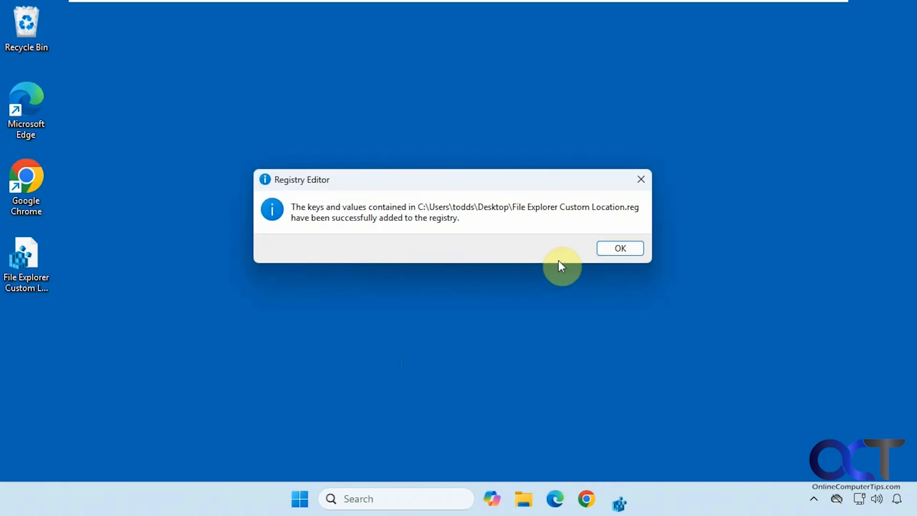
{"action": "left_click", "coordinate": [614, 250]}
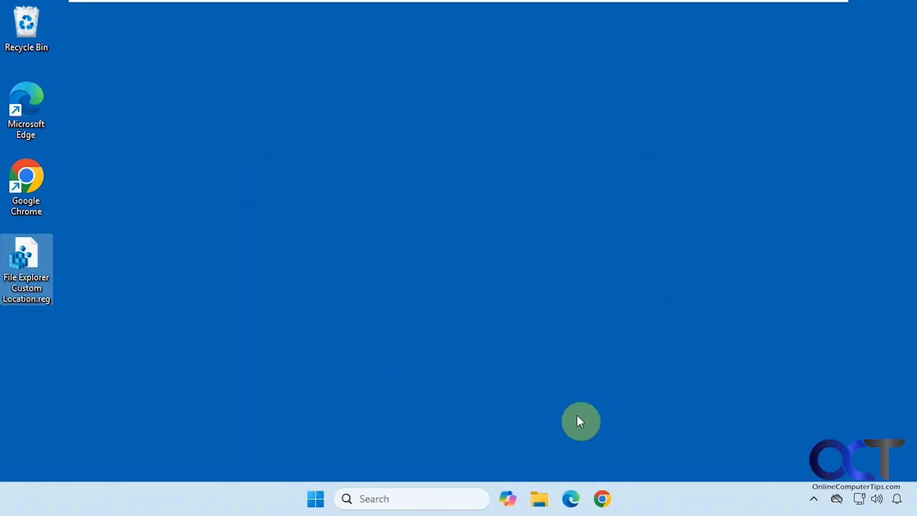
Step: Open File Explorer to check its new start folder, then close it
{"action": "left_click", "coordinate": [541, 500]}
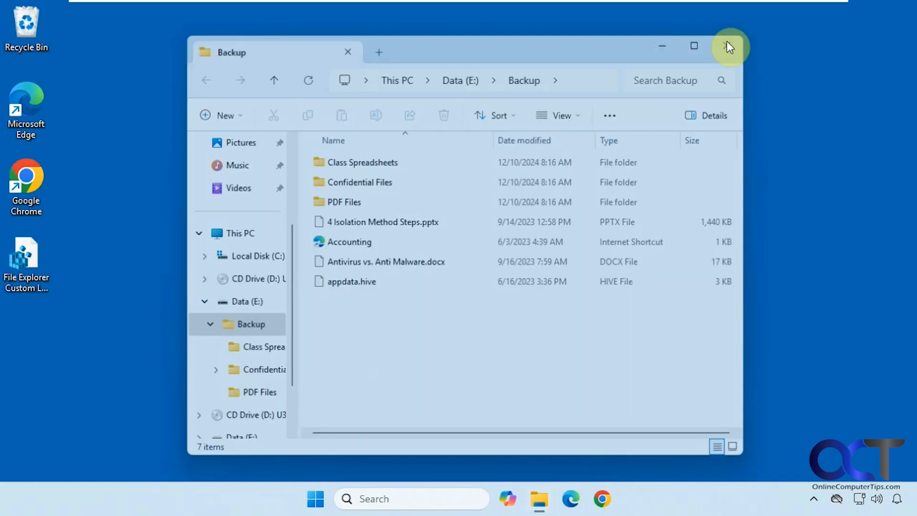
{"action": "left_click", "coordinate": [729, 43]}
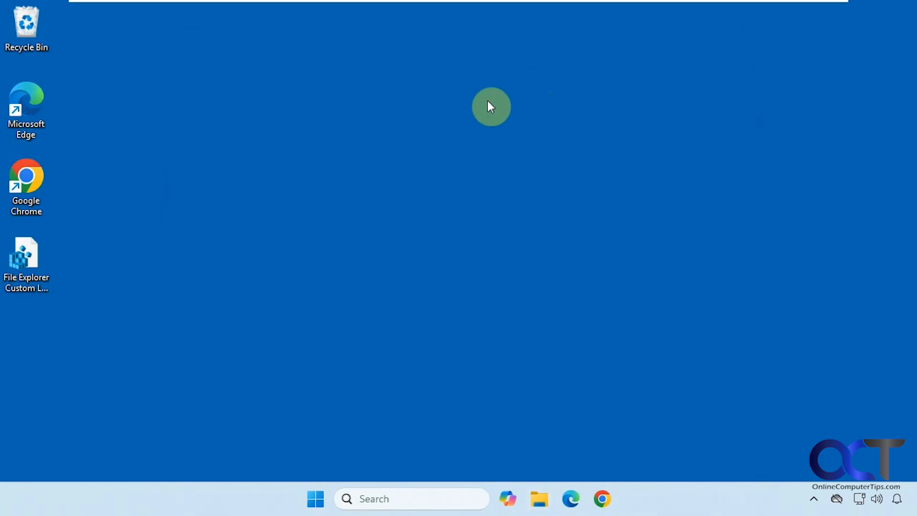
Step: Open the reg file in Notepad again and select the HKEY_CURRENT_USER\...\OpenNewWindow\command key path
{"action": "right_click", "coordinate": [35, 265]}
{"action": "left_click", "coordinate": [98, 393]}
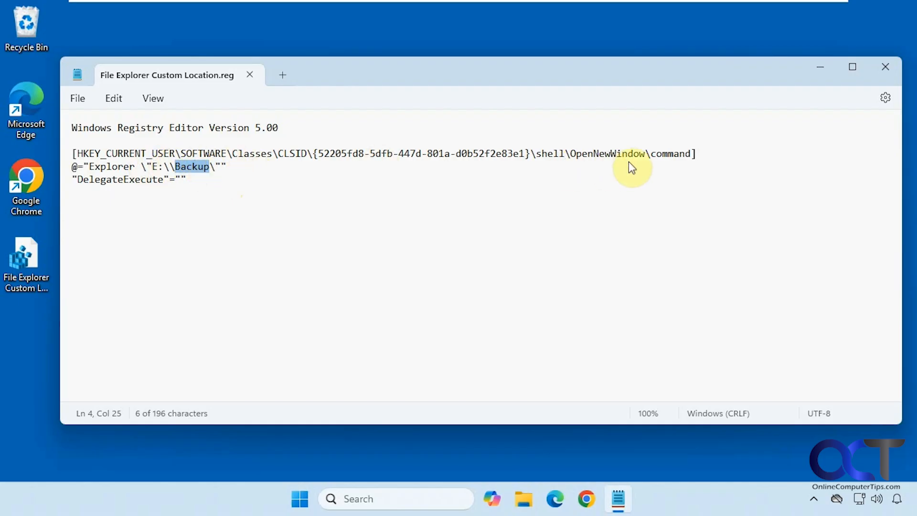
{"action": "left_click_drag", "start_coordinate": [689, 154], "coordinate": [77, 155]}
{"action": "key", "text": "ctrl+c"}
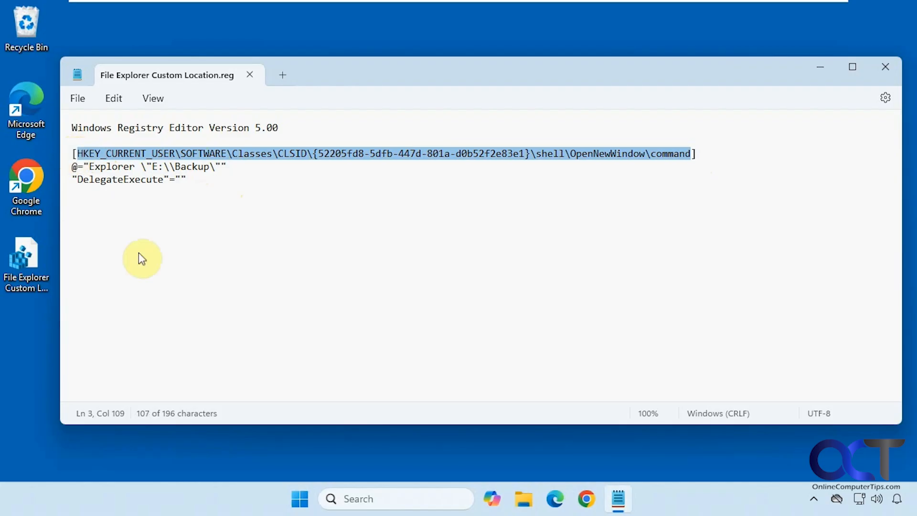
Step: Launch Registry Editor from search, allow it, and navigate to the pasted OpenNewWindow\command key
{"action": "left_click", "coordinate": [343, 498]}
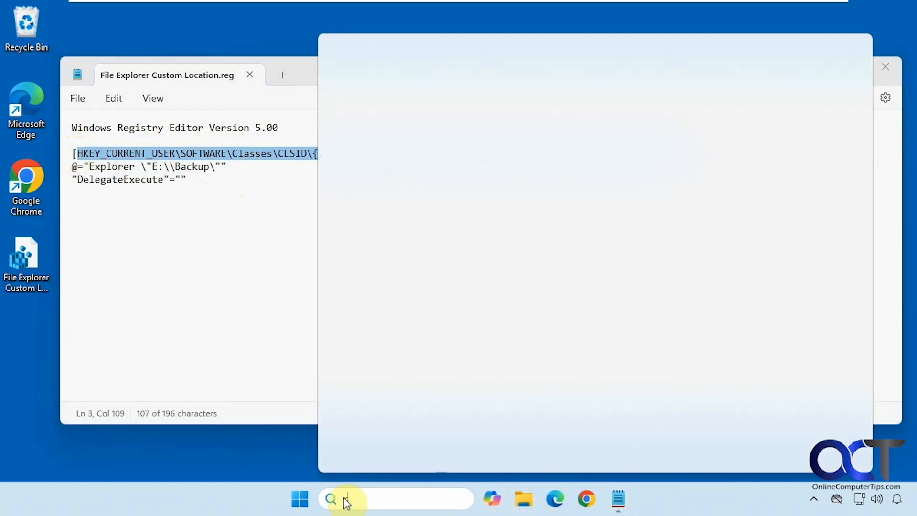
{"action": "type", "text": "regedit"}
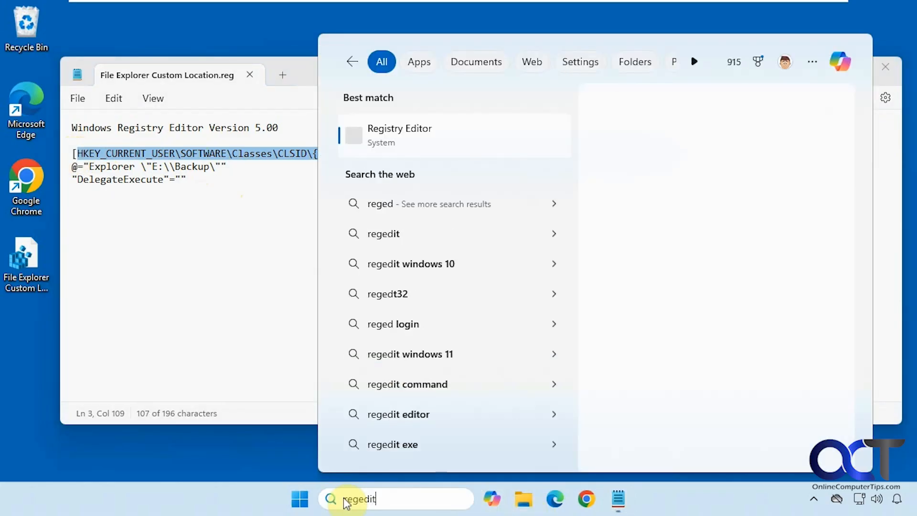
{"action": "left_click", "coordinate": [445, 143]}
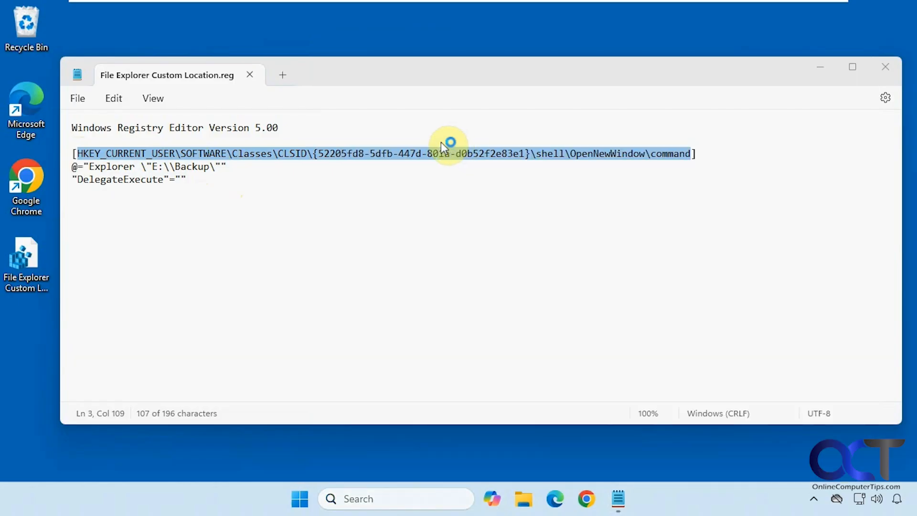
{"action": "left_click", "coordinate": [387, 363]}
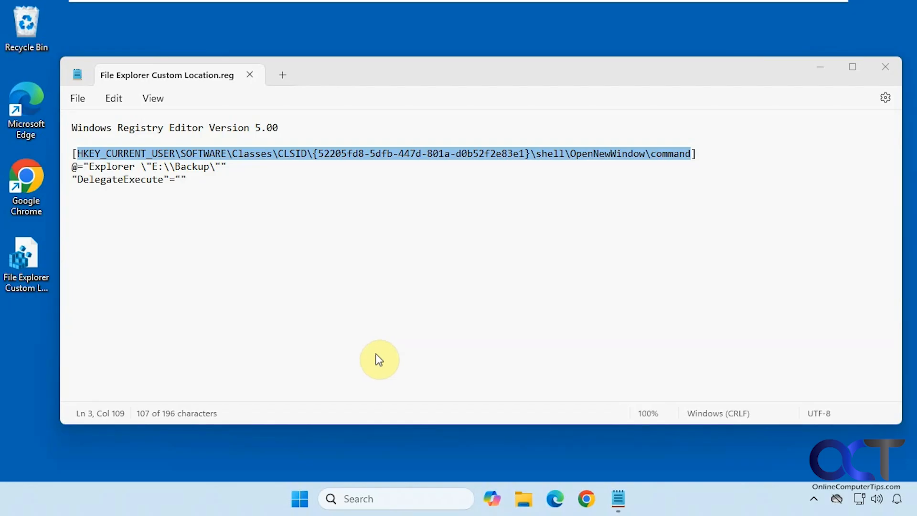
{"action": "double_click", "coordinate": [613, 63]}
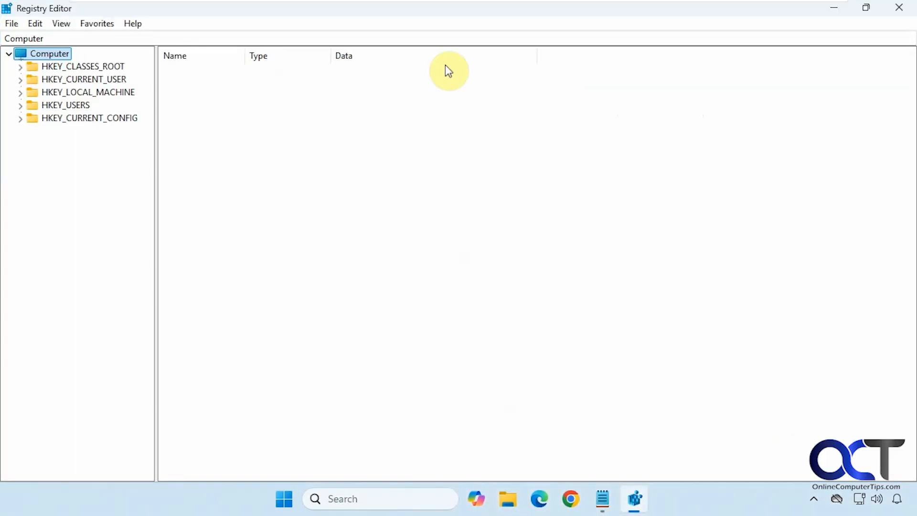
{"action": "left_click", "coordinate": [198, 36]}
{"action": "key", "text": "ctrl+v"}
{"action": "key", "text": "Return"}
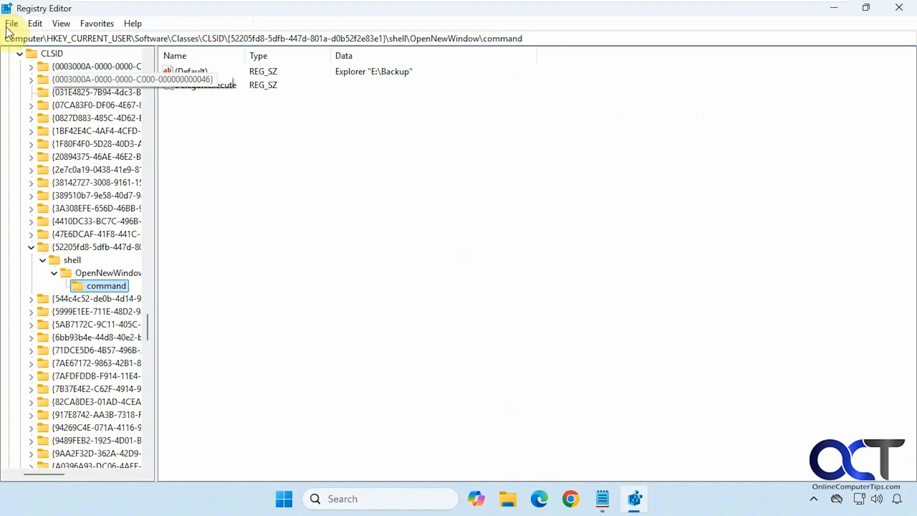
Step: Set the (Default) value data to Explorer "E:\Backup\Class Spreadsheets" using the path copied from File Explorer
{"action": "left_click", "coordinate": [371, 73]}
{"action": "double_click", "coordinate": [193, 71]}
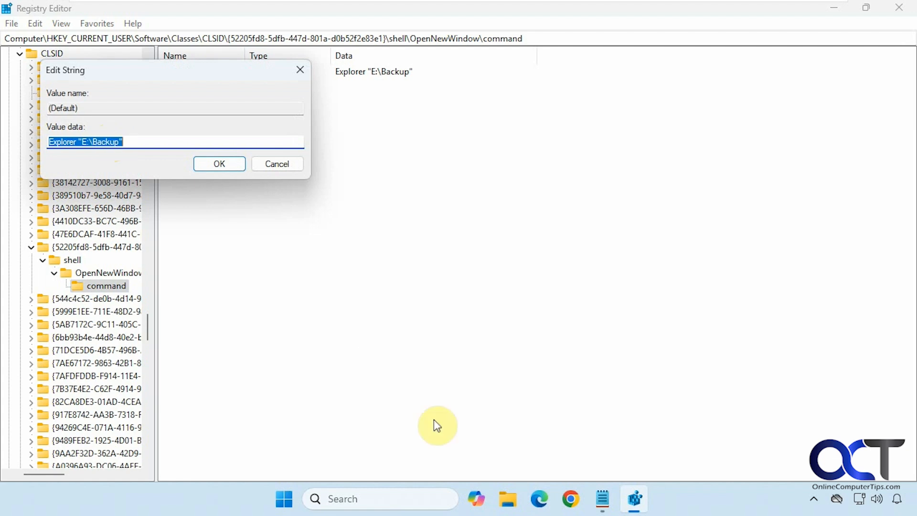
{"action": "left_click", "coordinate": [507, 499]}
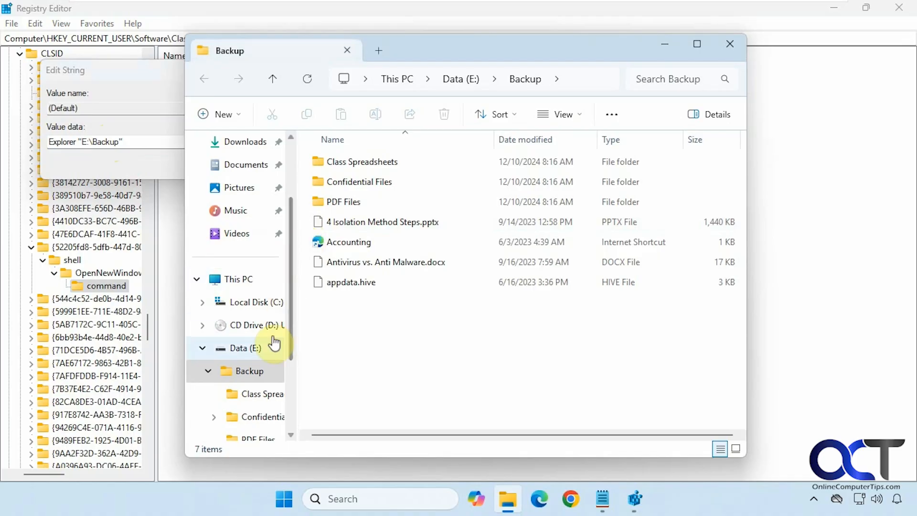
{"action": "left_click", "coordinate": [257, 394]}
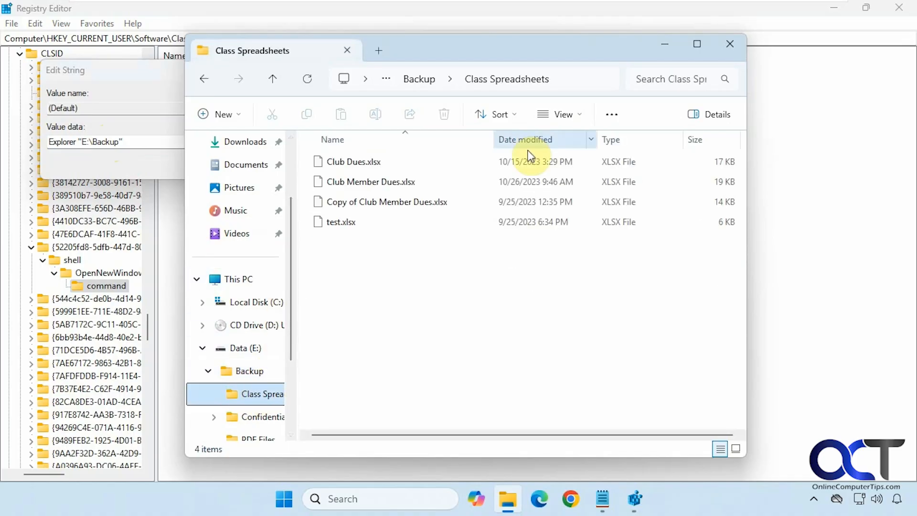
{"action": "left_click", "coordinate": [580, 78]}
{"action": "left_click", "coordinate": [538, 71]}
{"action": "left_click_drag", "start_coordinate": [538, 75], "coordinate": [313, 80]}
{"action": "key", "text": "ctrl+c"}
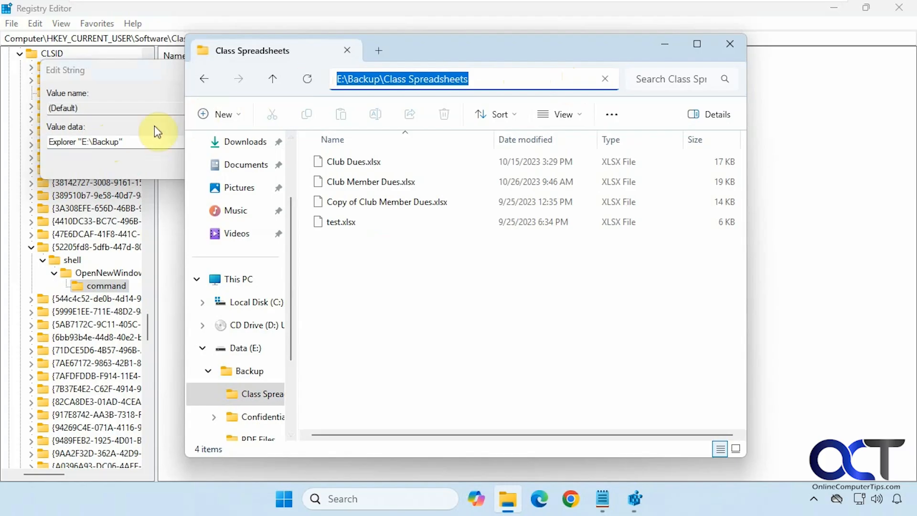
{"action": "left_click", "coordinate": [116, 140]}
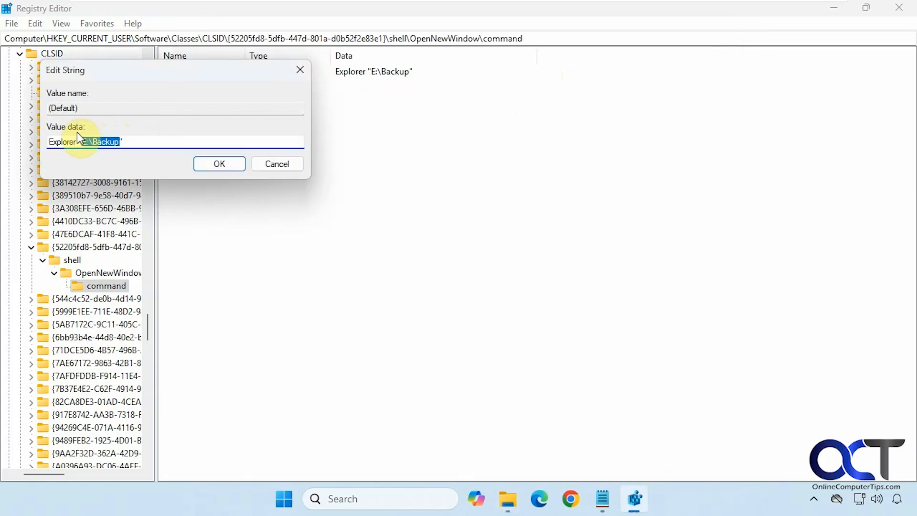
{"action": "key", "text": "ctrl+v"}
{"action": "left_click", "coordinate": [223, 162]}
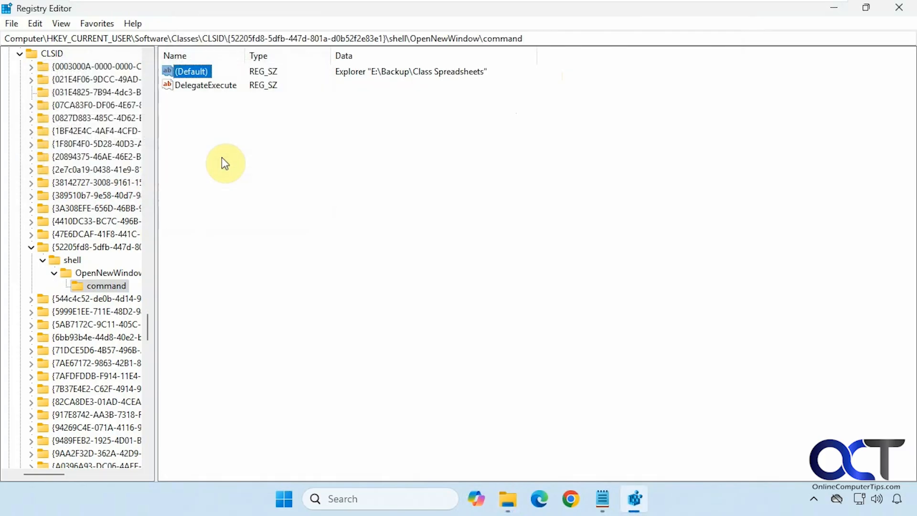
{"action": "left_click", "coordinate": [834, 8]}
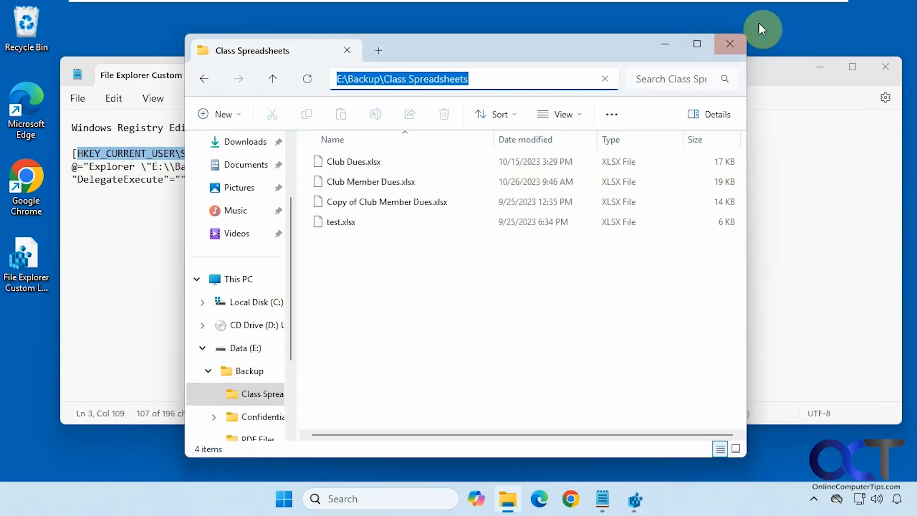
{"action": "left_click", "coordinate": [732, 46]}
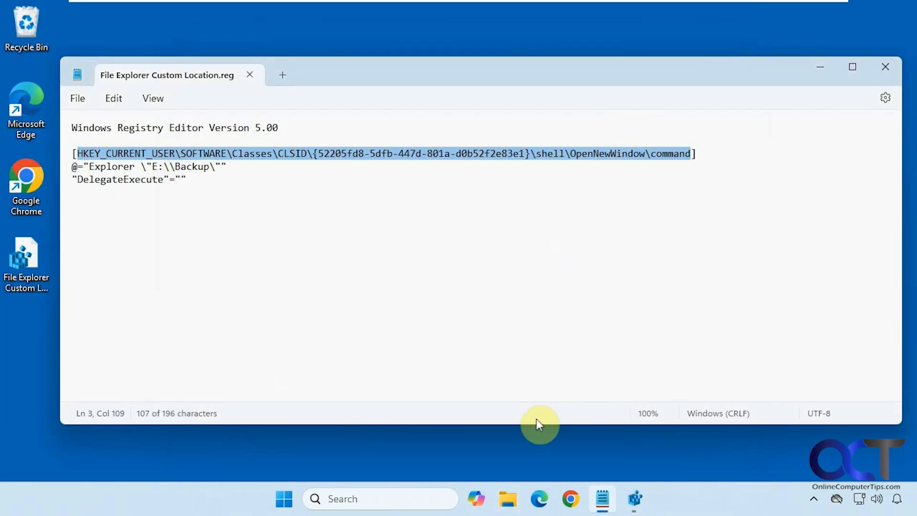
Step: Open File Explorer to check that it starts in the Class Spreadsheets folder, then close it
{"action": "left_click", "coordinate": [508, 498]}
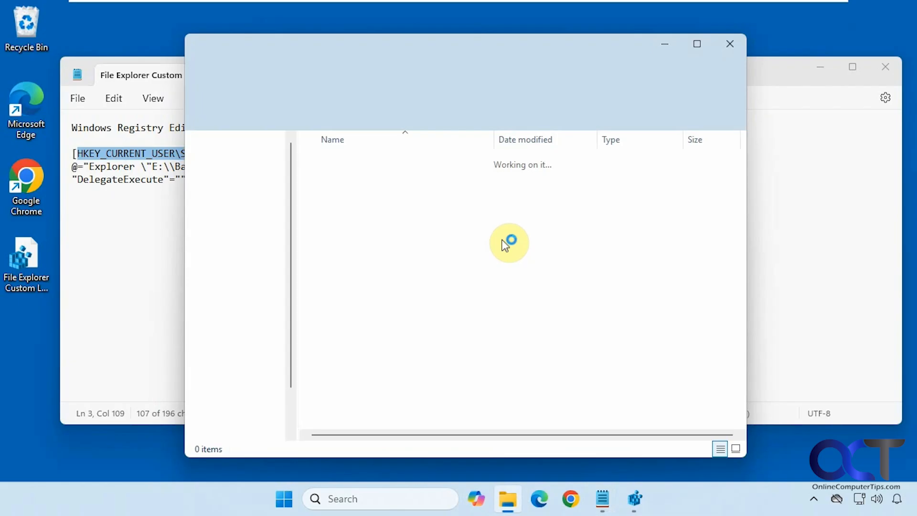
{"action": "left_click", "coordinate": [582, 78]}
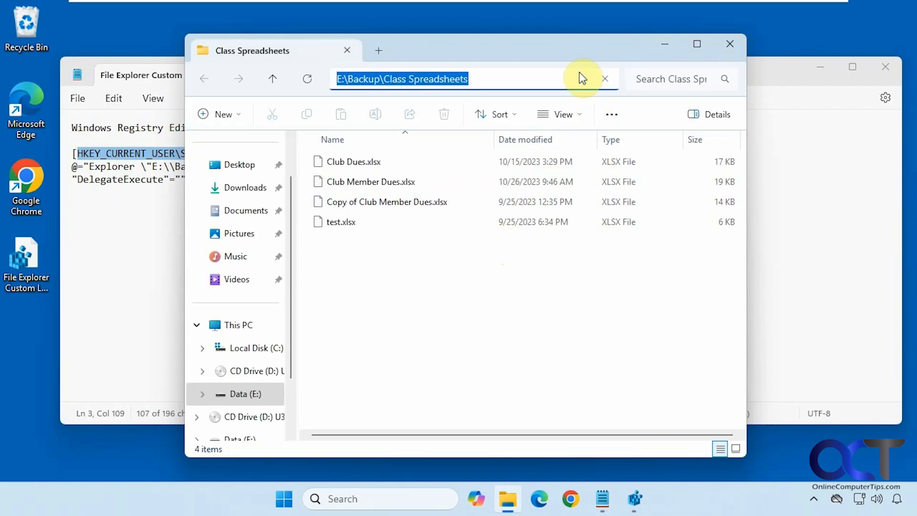
{"action": "left_click", "coordinate": [772, 209]}
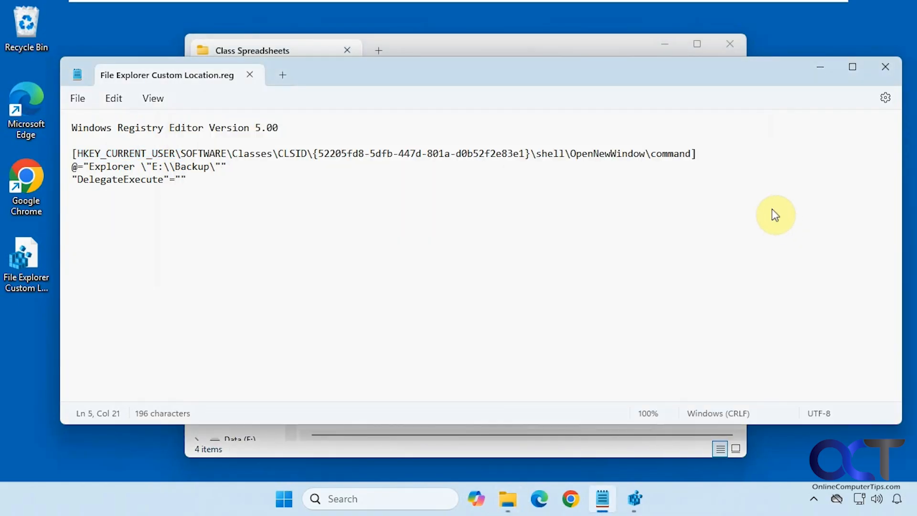
{"action": "left_click", "coordinate": [731, 45]}
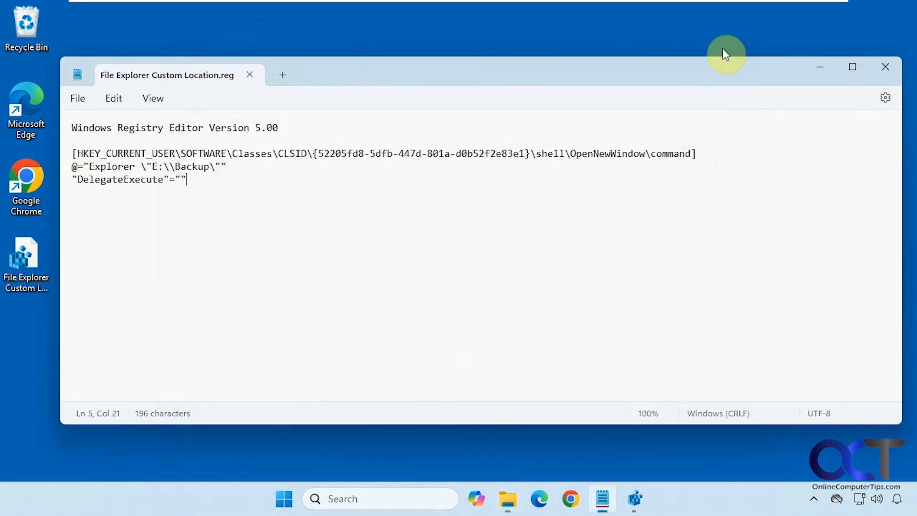
Step: In Registry Editor, delete the {52205fd8-5dfb-447d-801a-d0b52f2e83e1} CLSID key with all its subkeys
{"action": "left_click", "coordinate": [630, 497]}
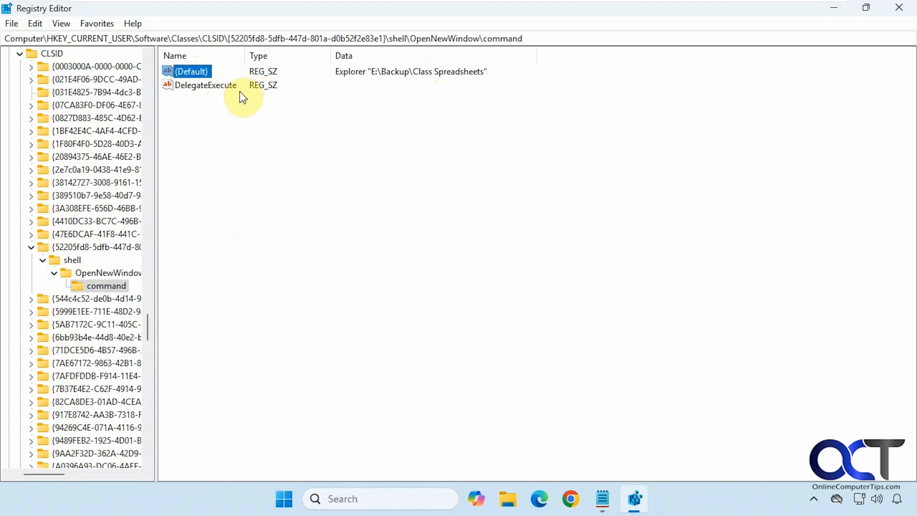
{"action": "left_click", "coordinate": [84, 247]}
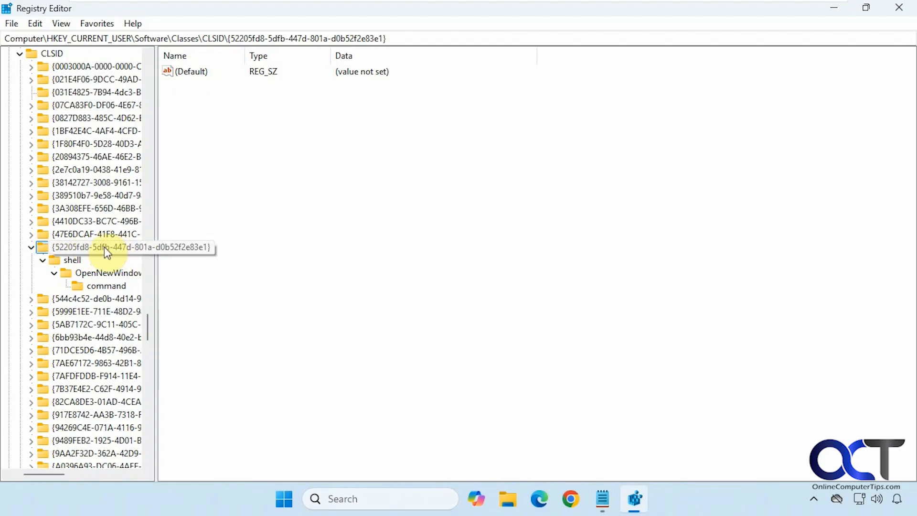
{"action": "right_click", "coordinate": [105, 248]}
{"action": "left_click", "coordinate": [148, 310]}
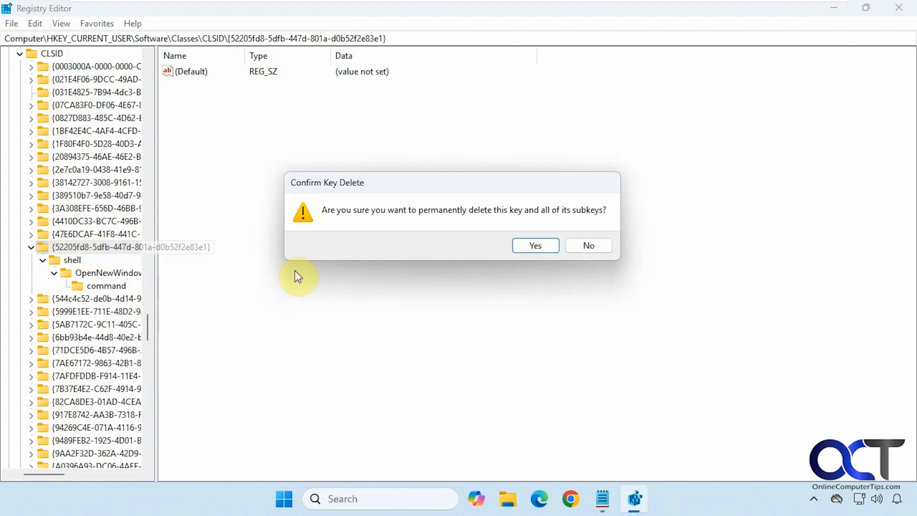
{"action": "left_click", "coordinate": [526, 246]}
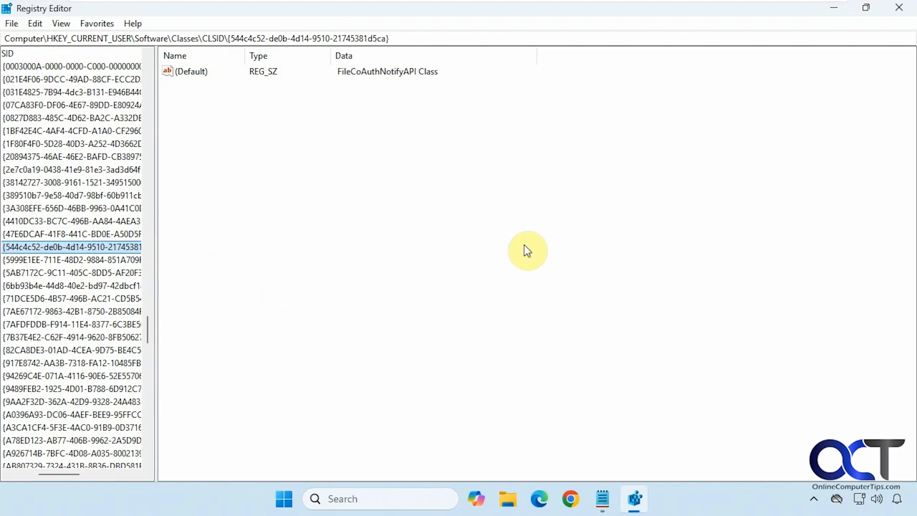
Step: Minimize Registry Editor and open File Explorer to check its default start folder, then minimize it
{"action": "left_click", "coordinate": [835, 9]}
{"action": "left_click", "coordinate": [524, 490]}
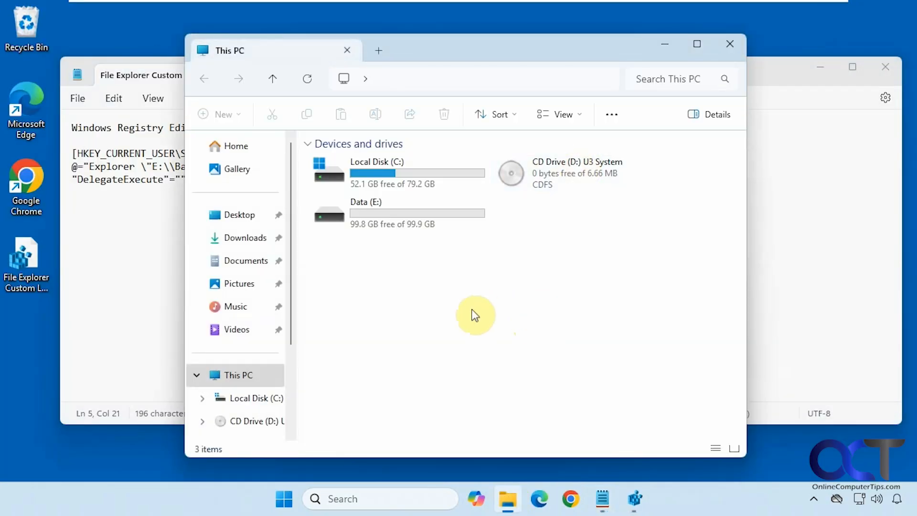
{"action": "left_click", "coordinate": [665, 44]}
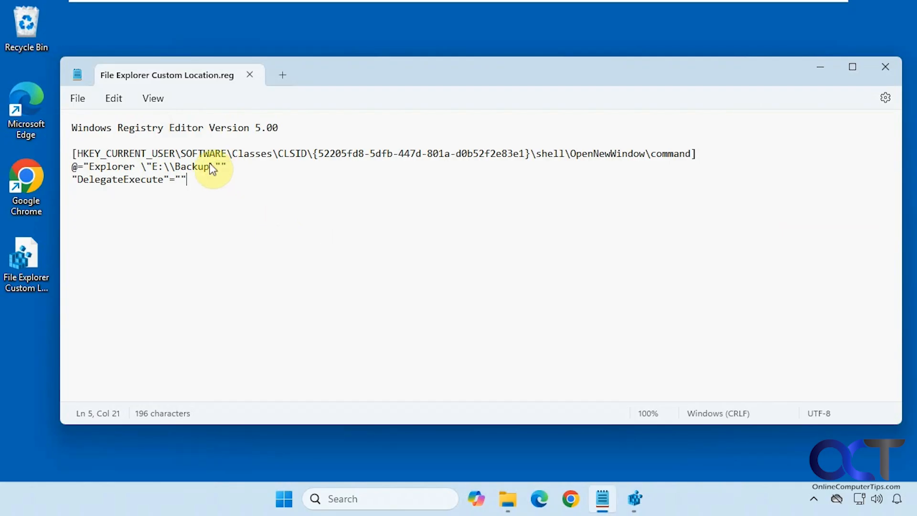
Step: Highlight the Backup path, the full key path and the CLSID GUID in the reg file to examine them
{"action": "left_click_drag", "start_coordinate": [209, 167], "coordinate": [165, 167]}
{"action": "left_click", "coordinate": [214, 192]}
{"action": "left_click_drag", "start_coordinate": [691, 153], "coordinate": [96, 154]}
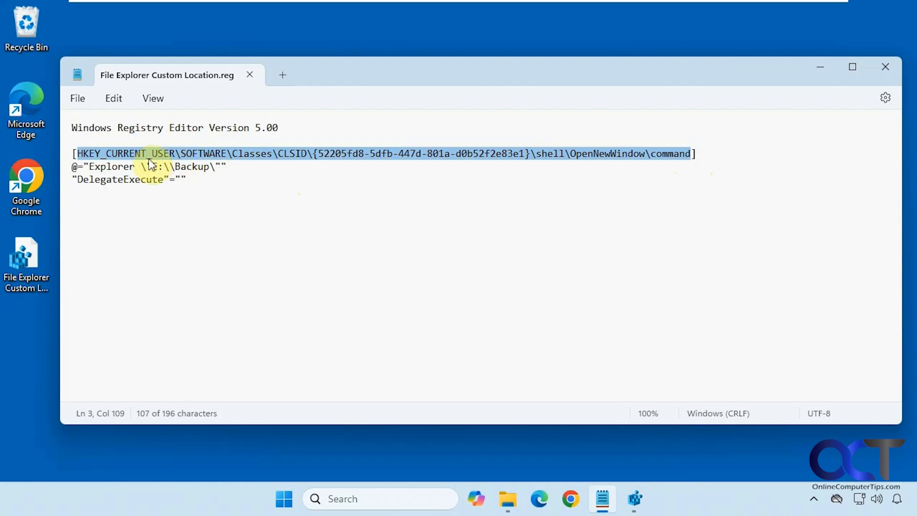
{"action": "left_click", "coordinate": [285, 188]}
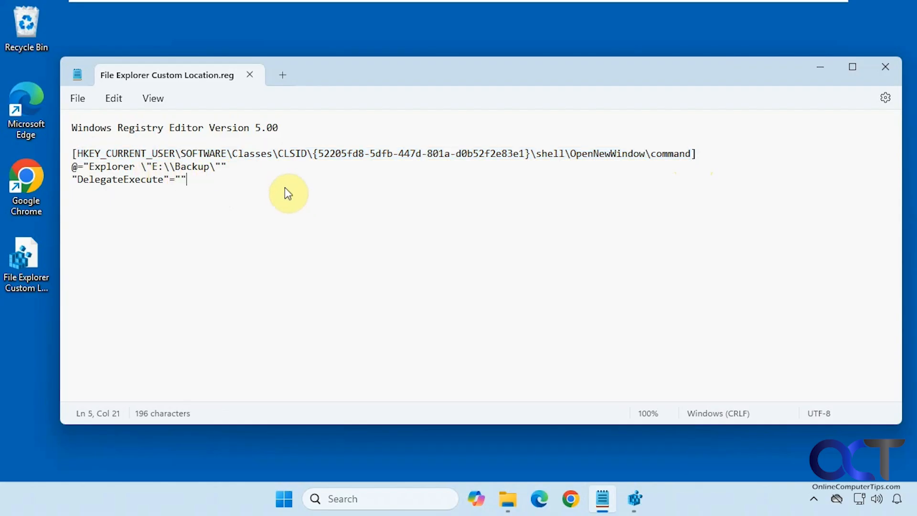
{"action": "left_click", "coordinate": [529, 154]}
{"action": "left_click_drag", "start_coordinate": [529, 154], "coordinate": [326, 152]}
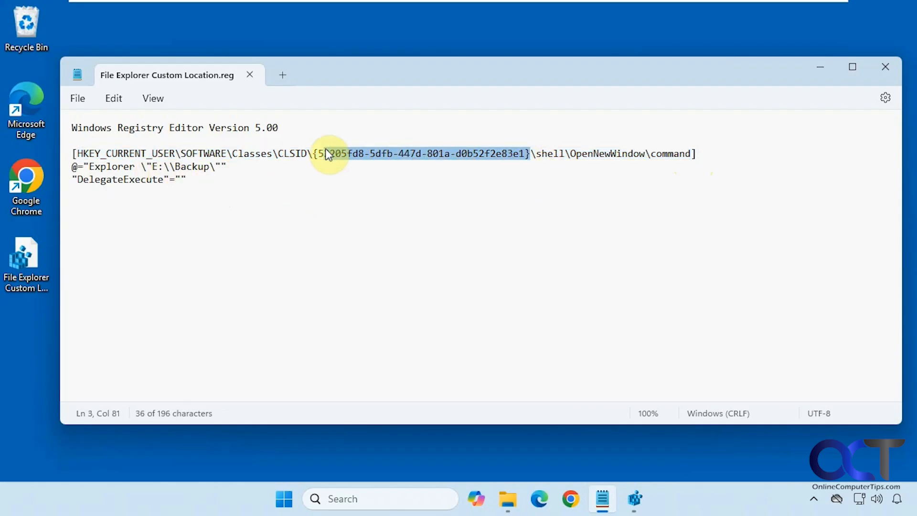
{"action": "left_click", "coordinate": [317, 189]}
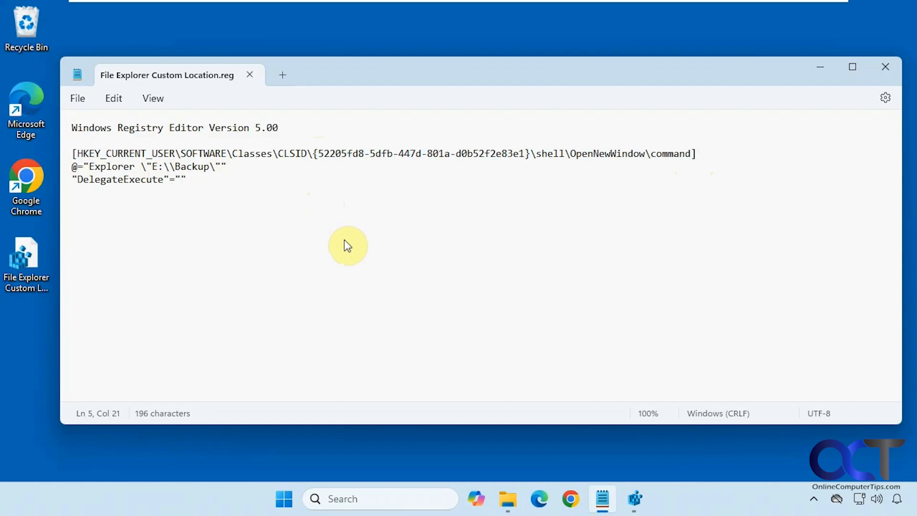